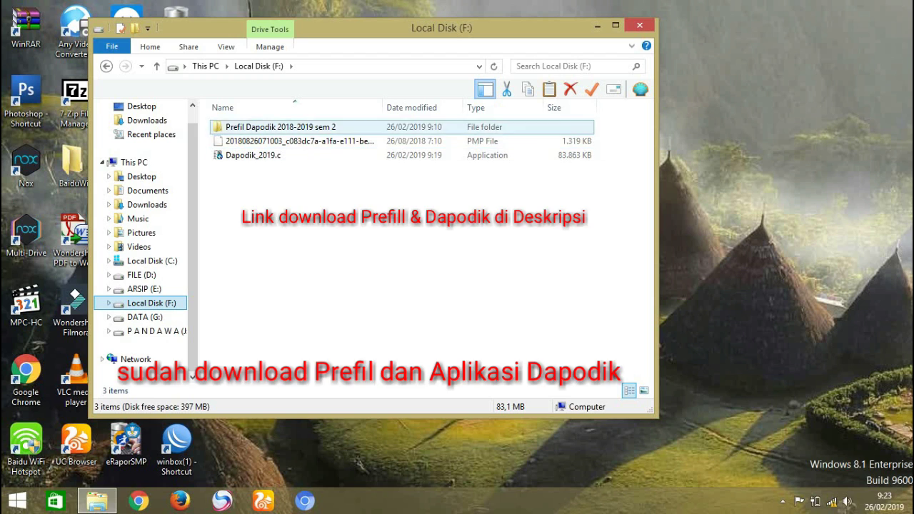
Review the prefill folder and Dapodik_2019.c installer on drive F, then launch Control Panel
key(Down)
key(Up)
key(Down)
key(Up)
key(Down)
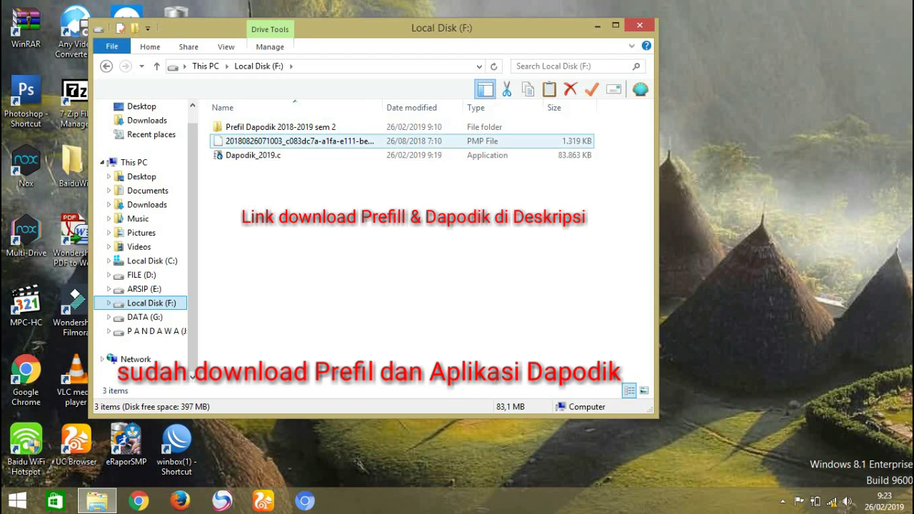
key(Down)
key(Up)
key(Down)
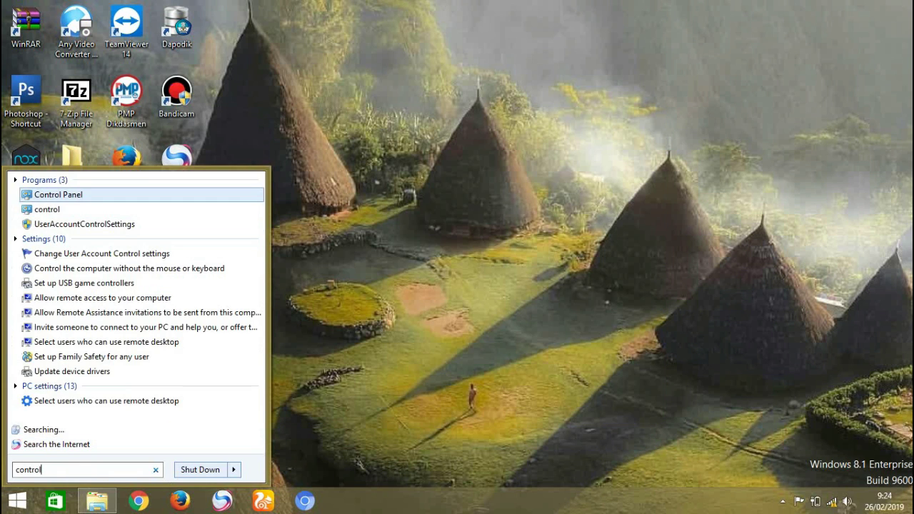
key(Return)
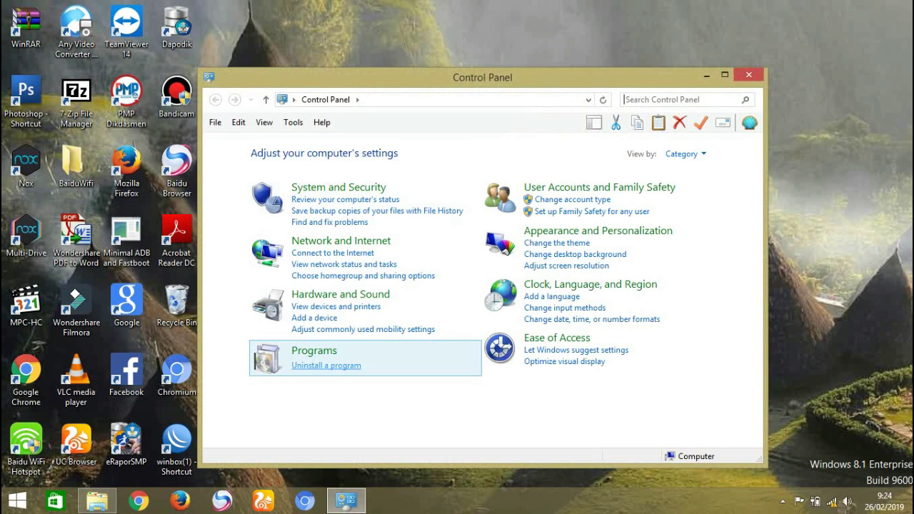
Uninstall Dapodik versi 2019 with all its components, then refresh the desktop
click(326, 365)
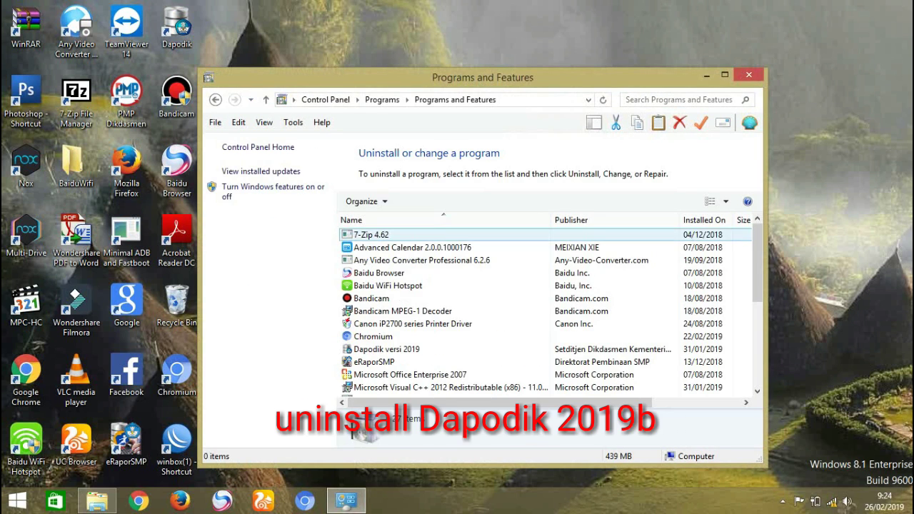
scroll(547, 311, down, 1)
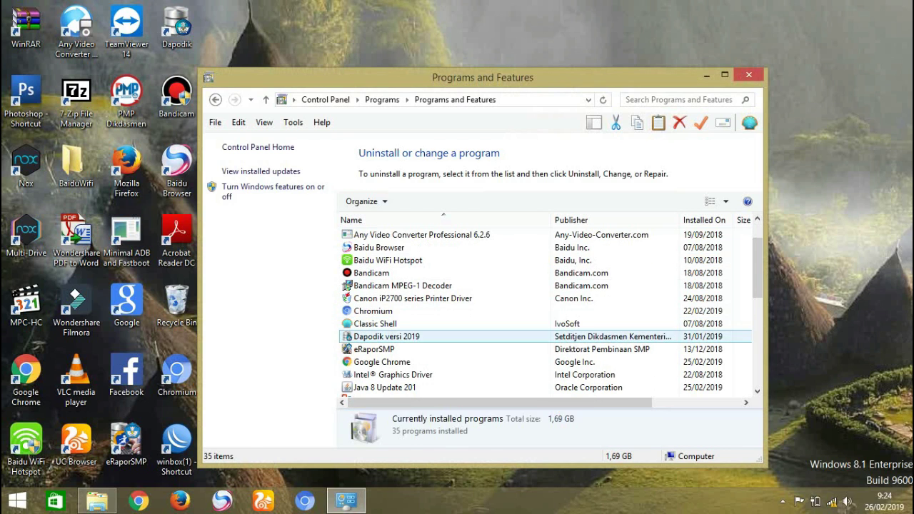
click(387, 337)
click(415, 201)
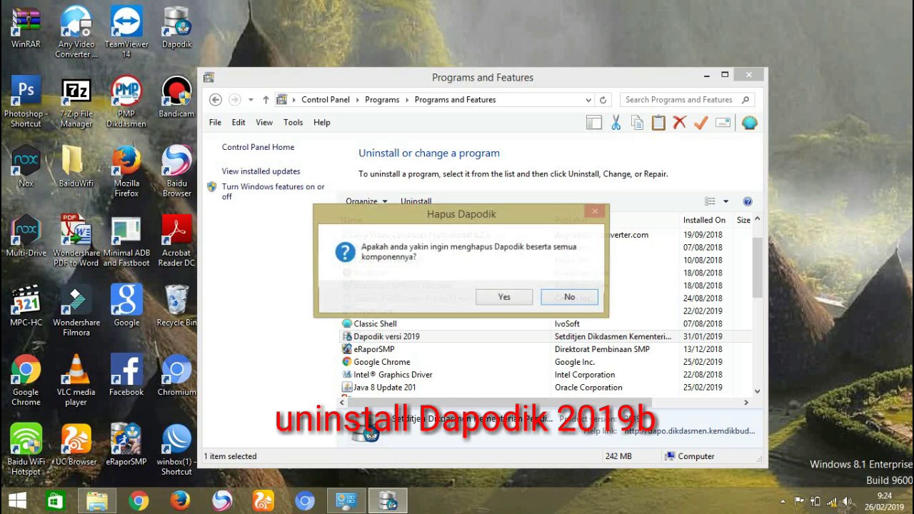
click(504, 296)
right_click(726, 125)
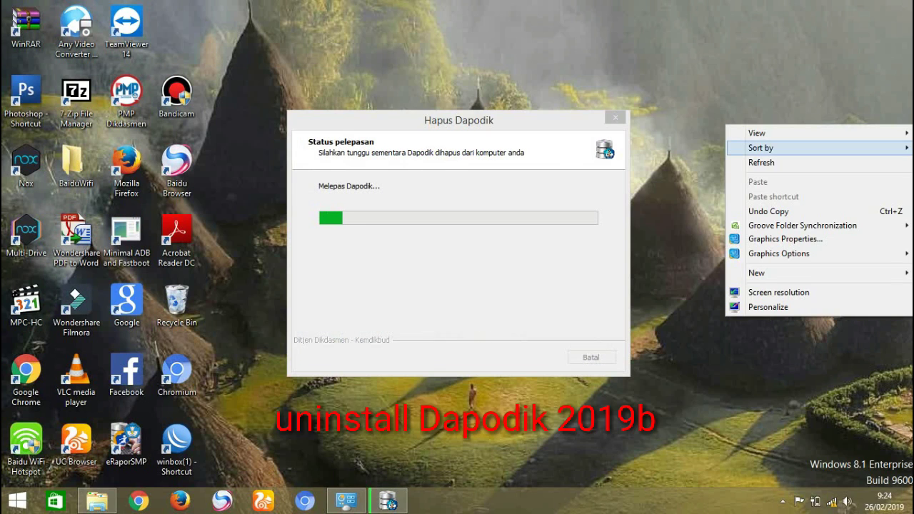
click(762, 163)
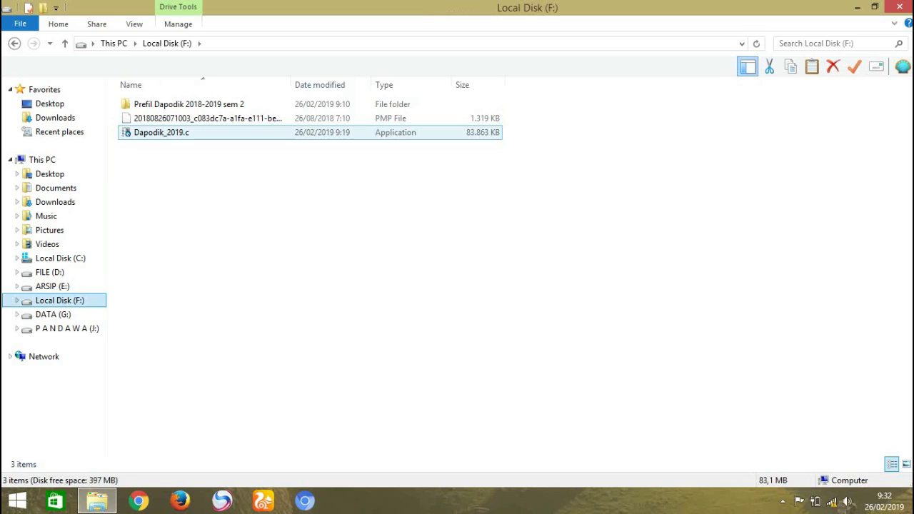
Copy prefill file 5562011fc9f6e98ca144a08332bd097b from the Prefil Dapodik 2018-2019 sem 2 folder
click(161, 132)
double_click(189, 104)
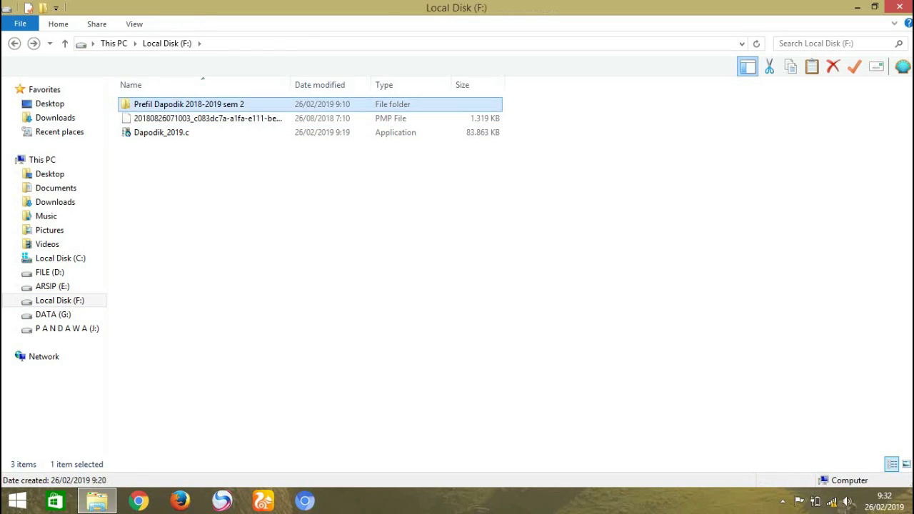
click(198, 118)
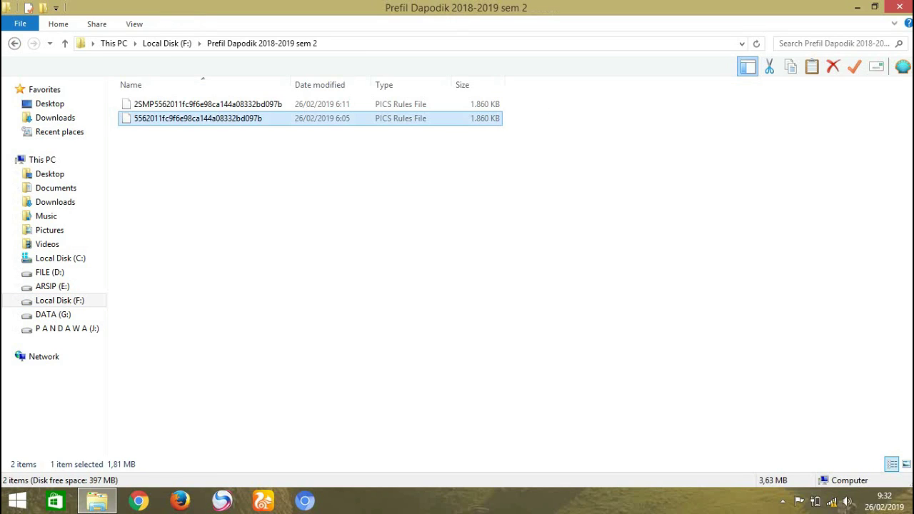
right_click(230, 119)
click(286, 268)
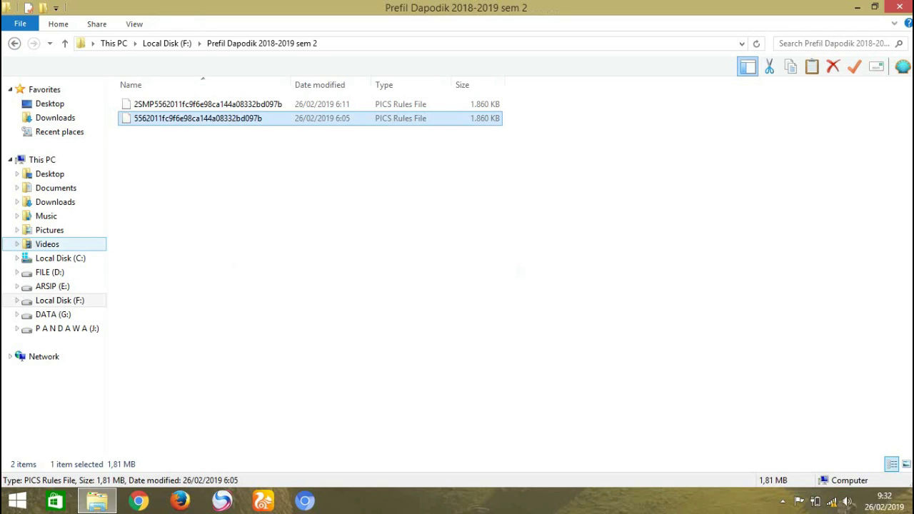
right_click(238, 119)
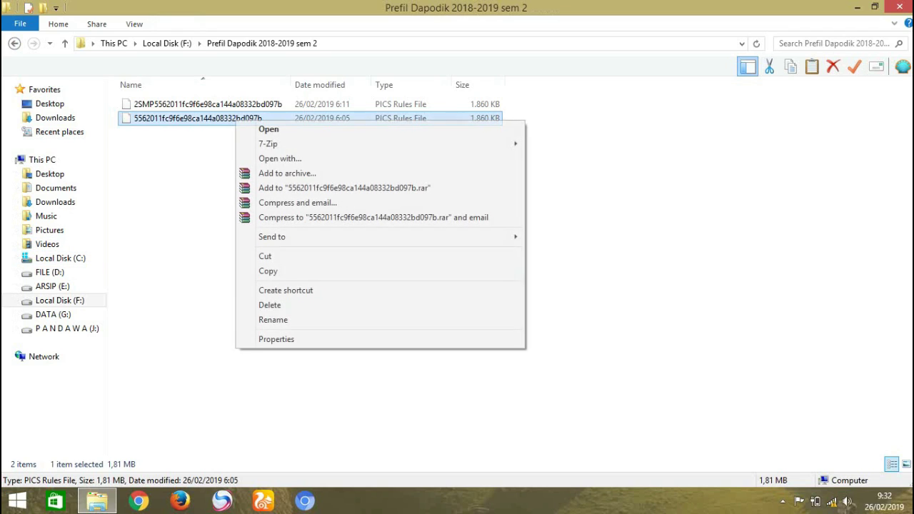
click(285, 270)
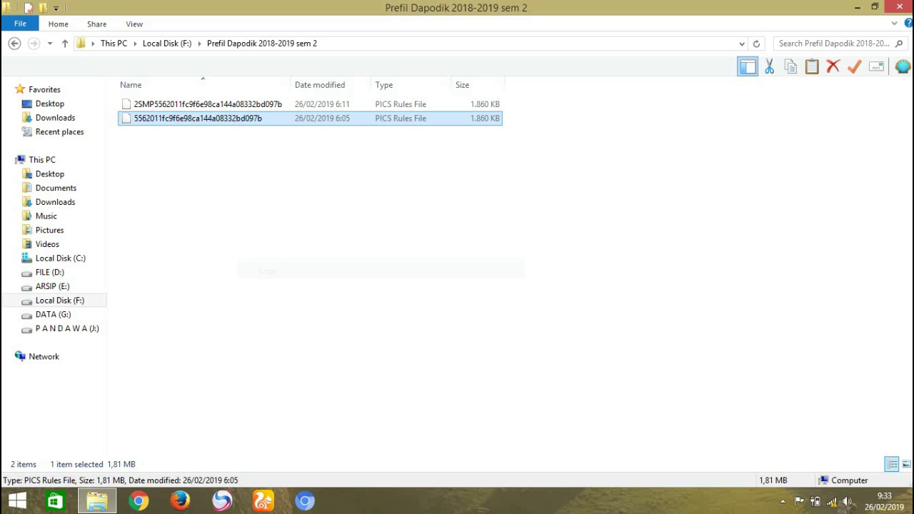
Create a prefill_dapodik folder on Local Disk (C:) and paste the prefill file into it
click(60, 258)
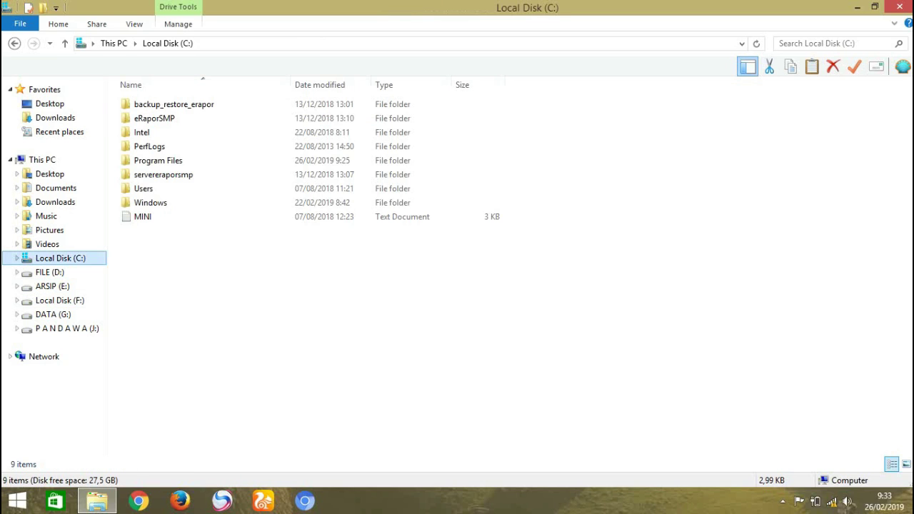
right_click(184, 93)
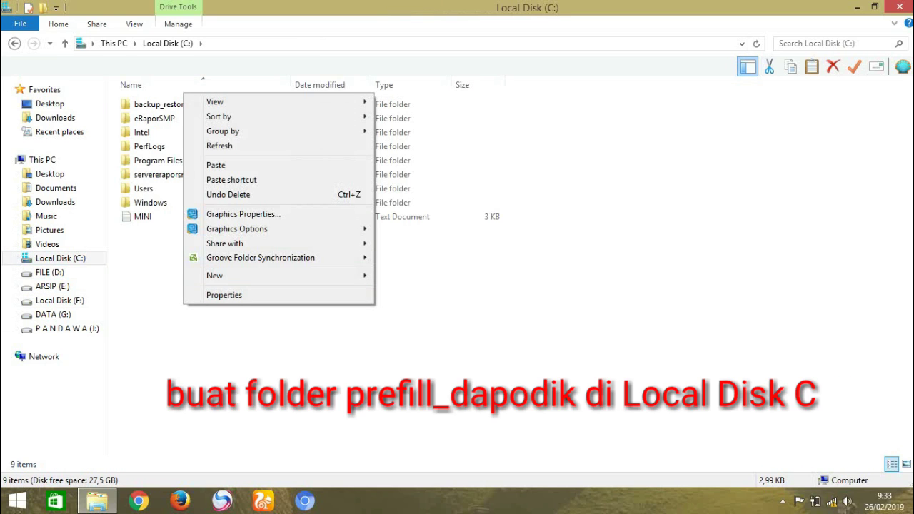
mouse_move(214, 275)
click(404, 276)
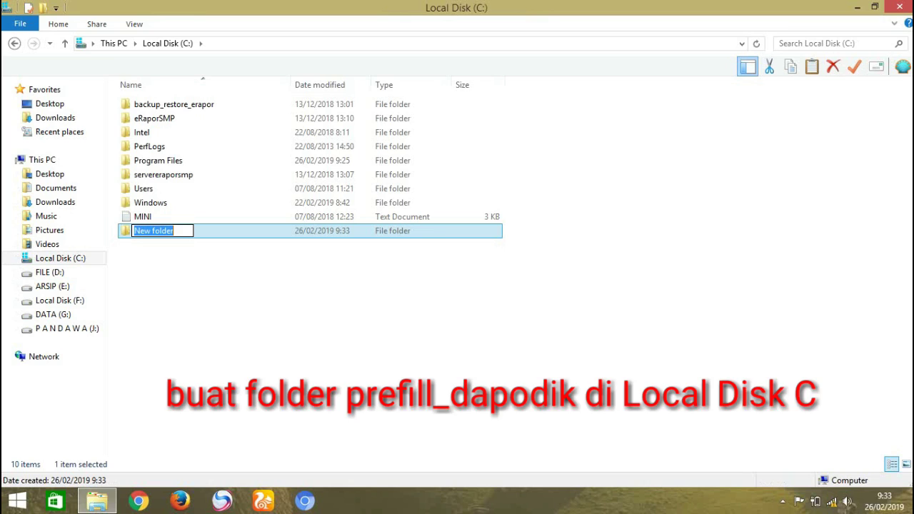
text(prefill)
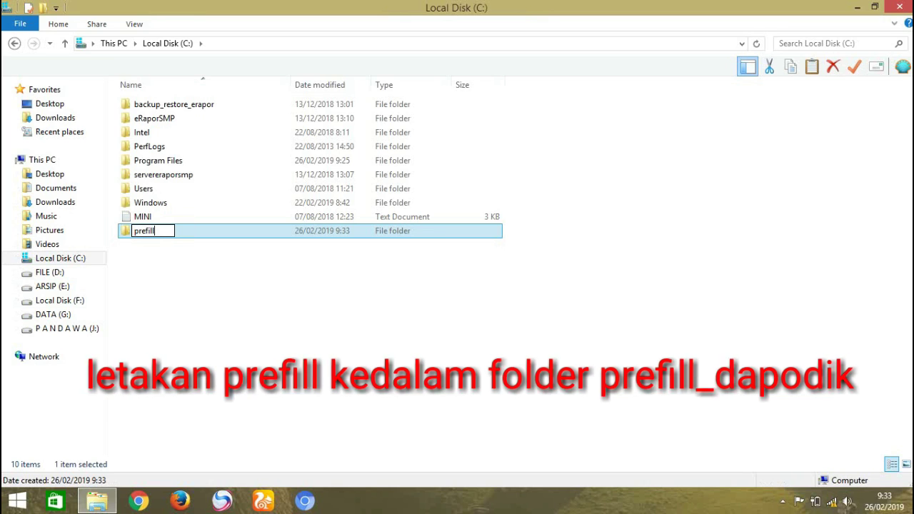
text(_dapodik)
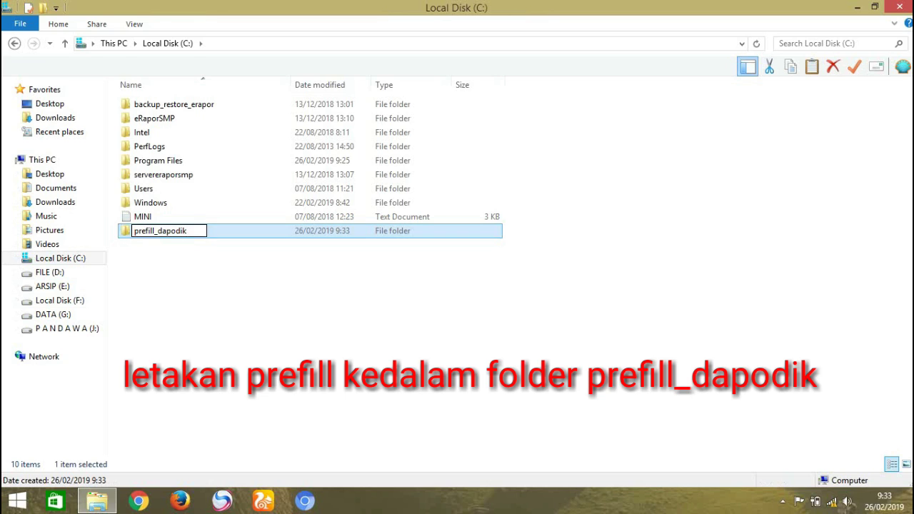
key(Return)
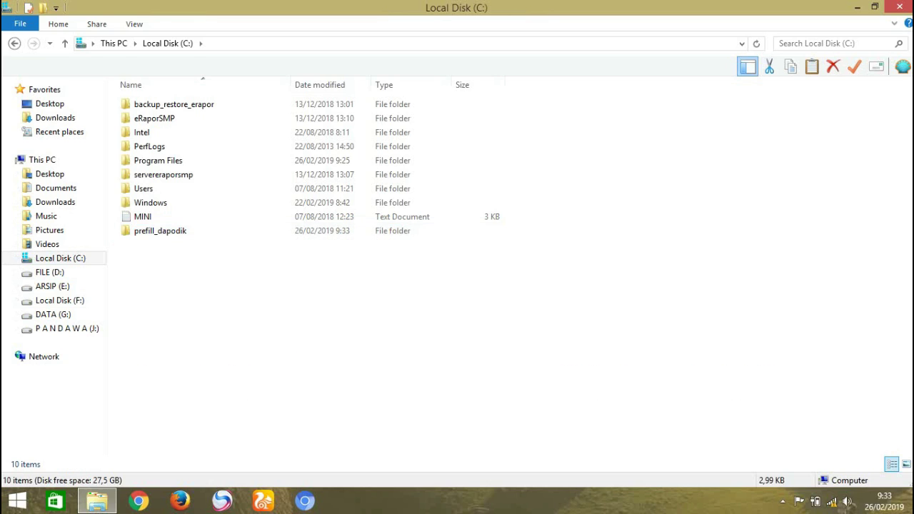
key(Return)
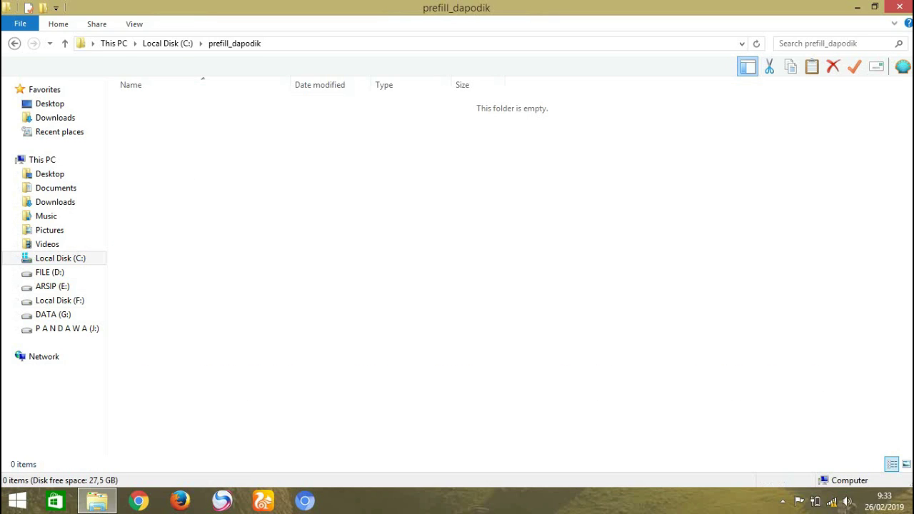
right_click(344, 237)
key(ctrl+v)
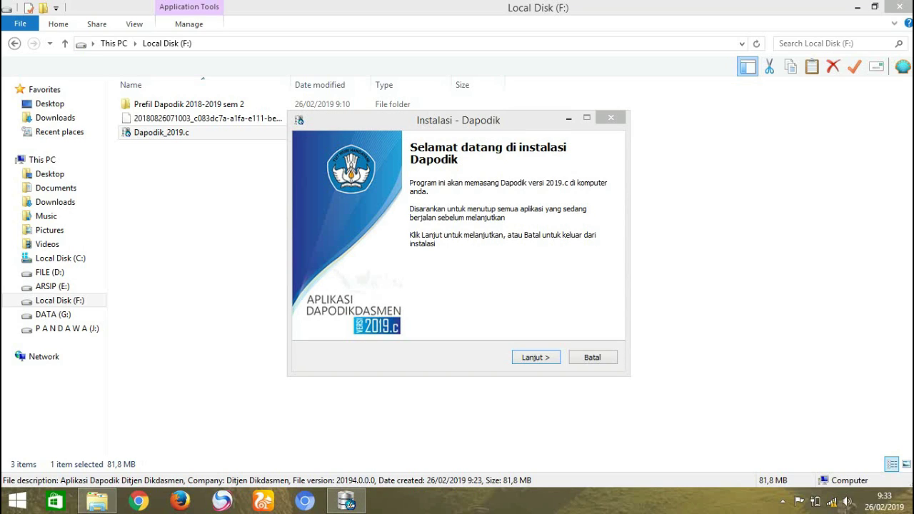
Accept the licence with Saya setuju and keep the default install and Start Menu folders
key(Return)
key(Up)
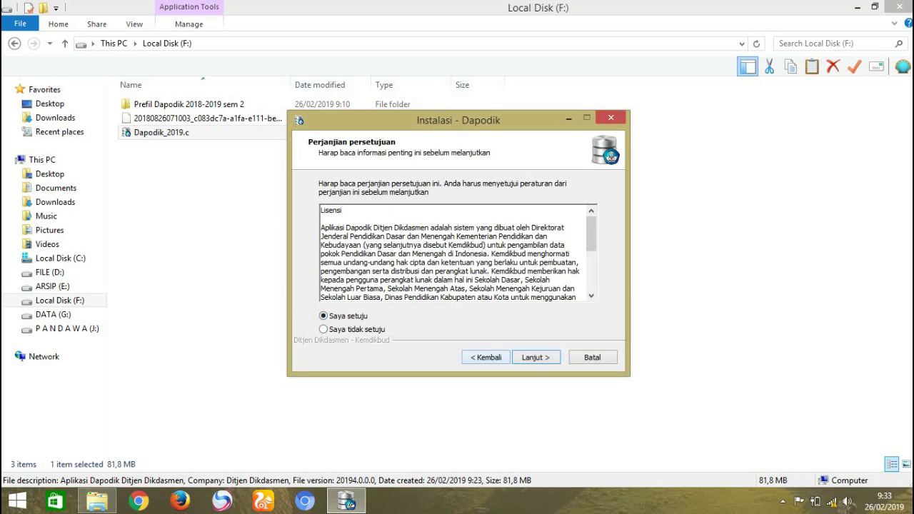
key(Return)
key(Return)
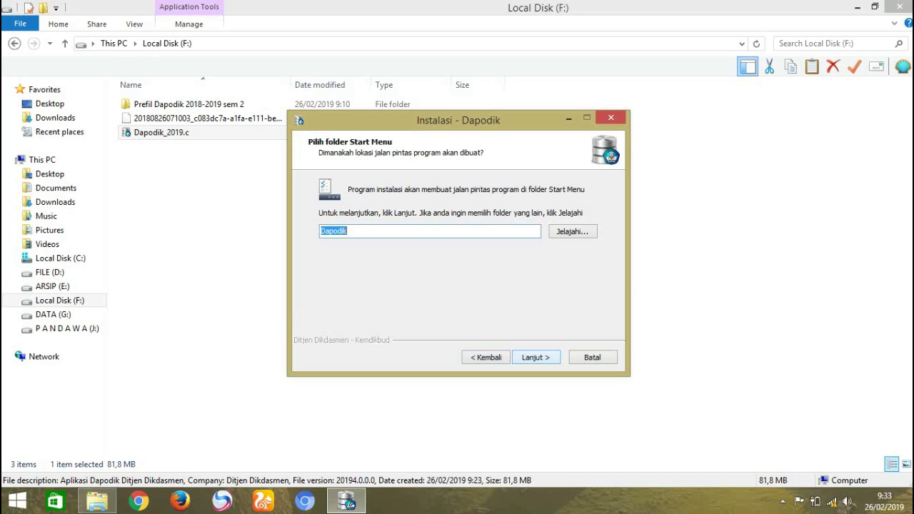
key(Return)
key(Return)
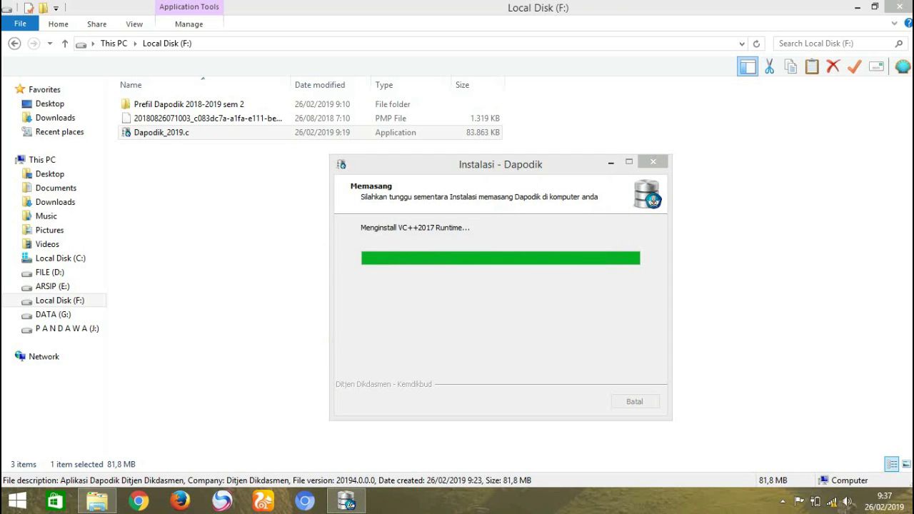
Finish the installation, choosing to restart the computer at a later time
key(super+d)
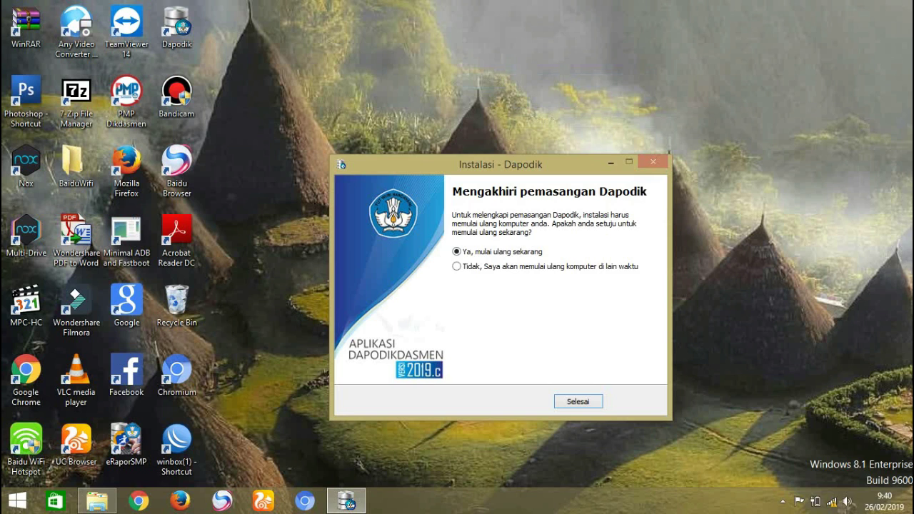
click(456, 266)
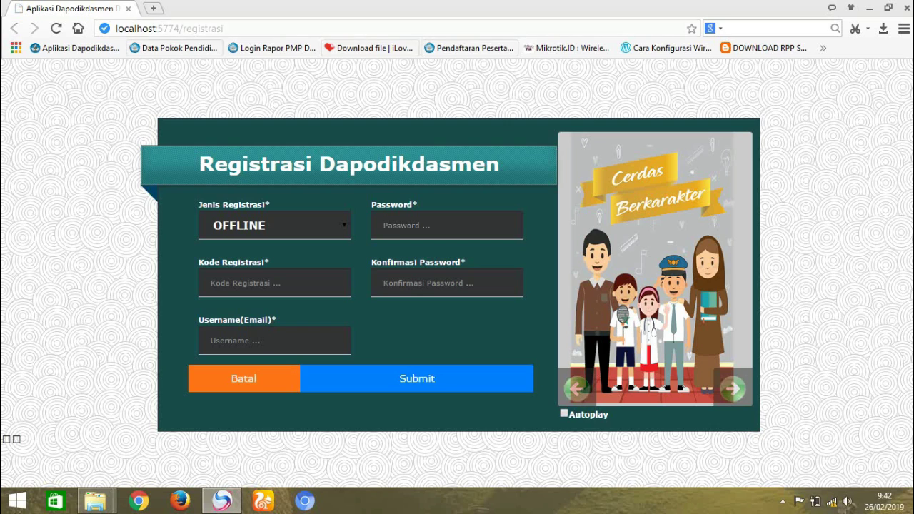
Enter the registration username e-mail on the OFFLINE registration form
mouse_move(95, 500)
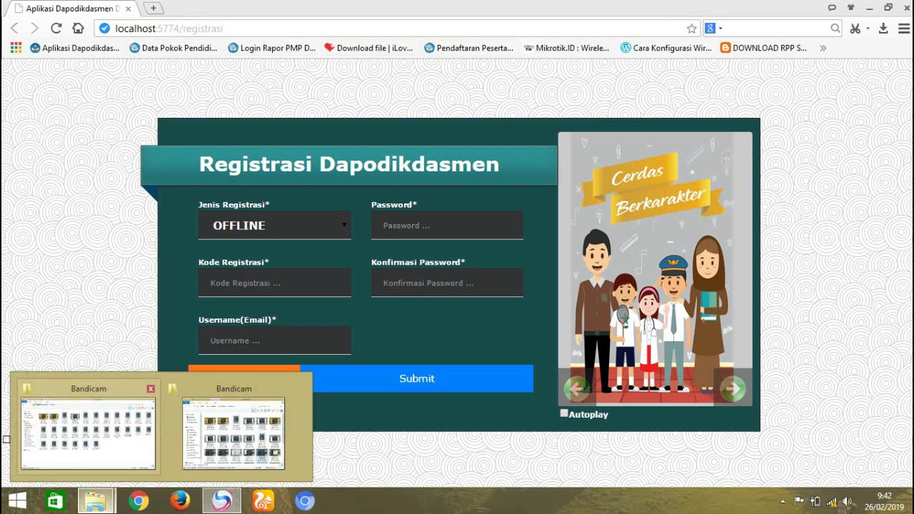
click(90, 429)
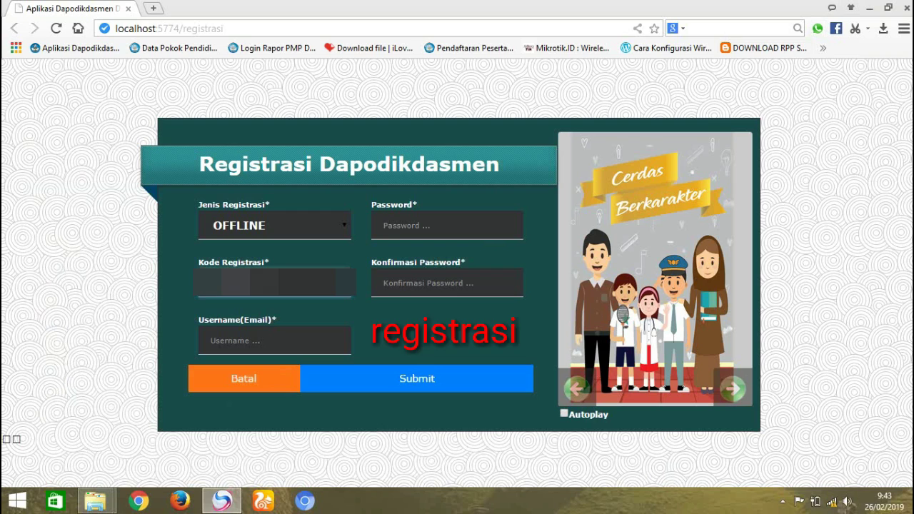
click(274, 340)
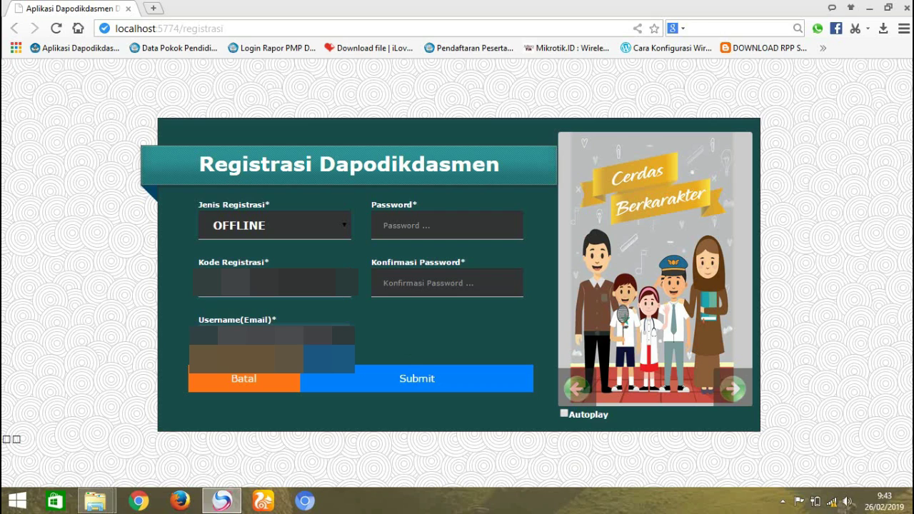
Enter the account password in Password and Konfirmasi Password, then submit the form
click(447, 225)
text(12345)
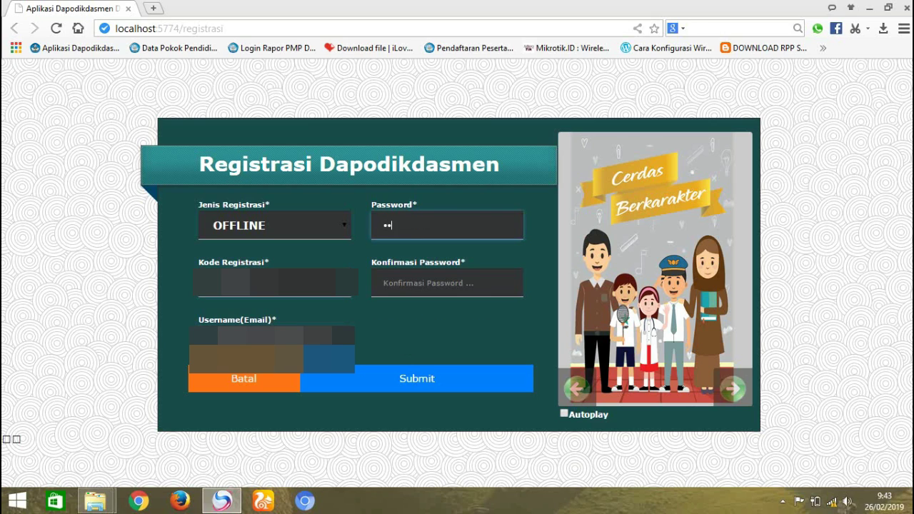
click(447, 283)
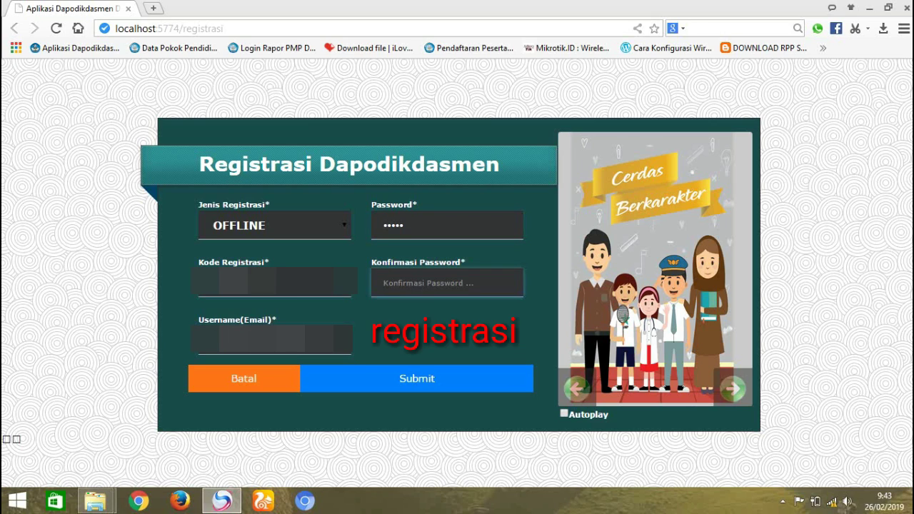
text(12345)
key(shift+Tab)
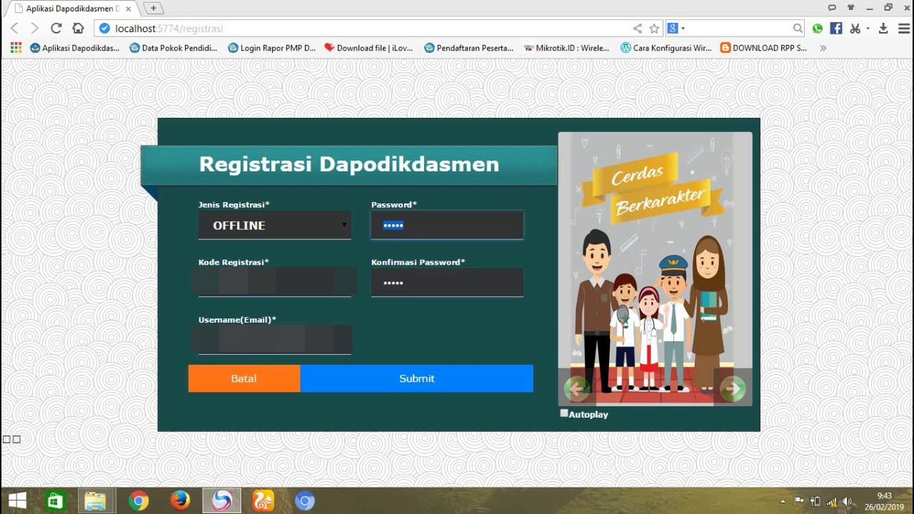
text(12345)
key(Return)
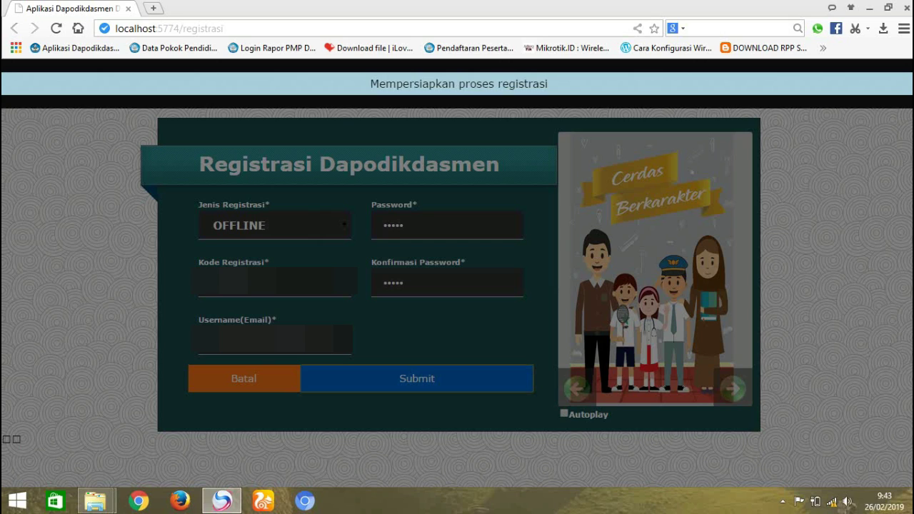
Show and dismiss the hidden system-tray icons while registration keeps processing
click(783, 501)
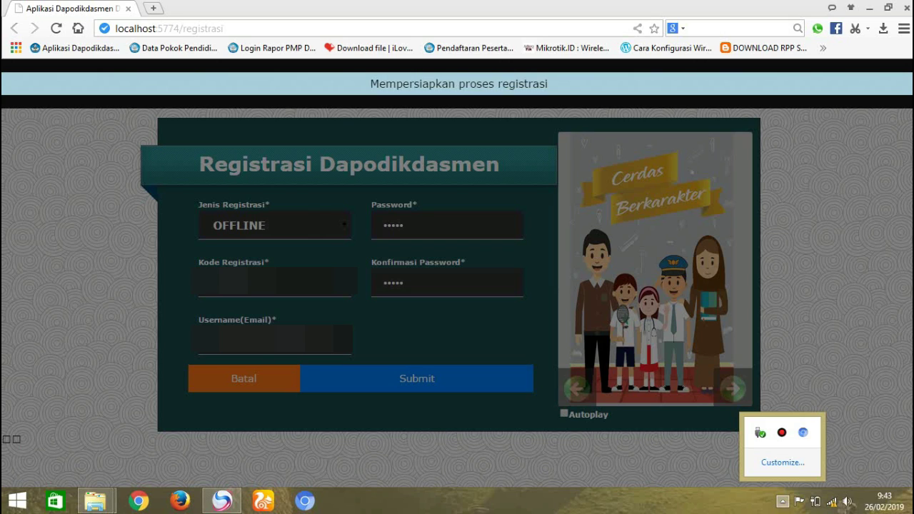
key(Escape)
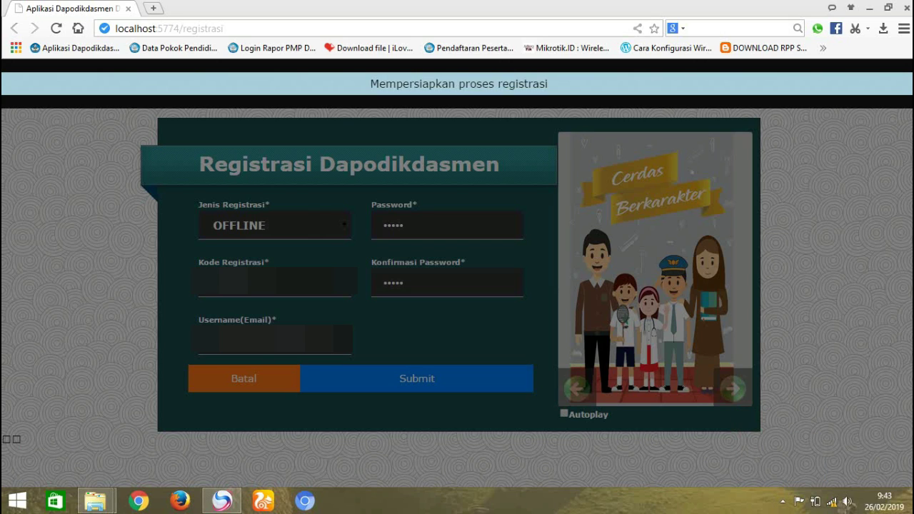